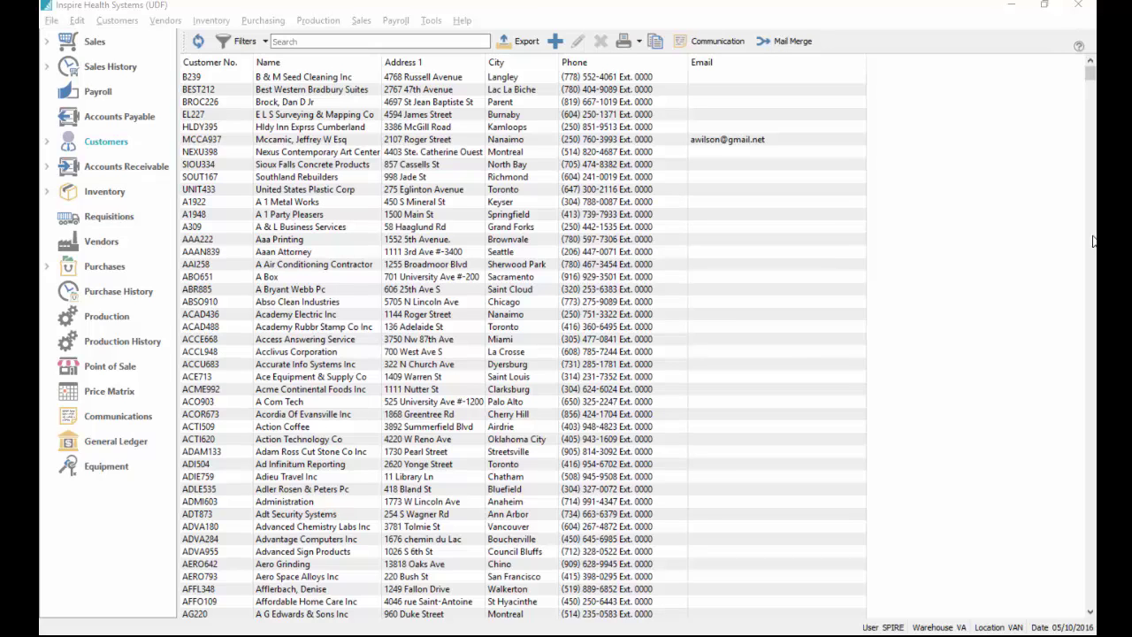
- Open the saved 'Cust Email list' customer view, filtered to YTD Sales > 0.00 and Email not empty
{"action": "left_click", "coordinate": [96, 148]}
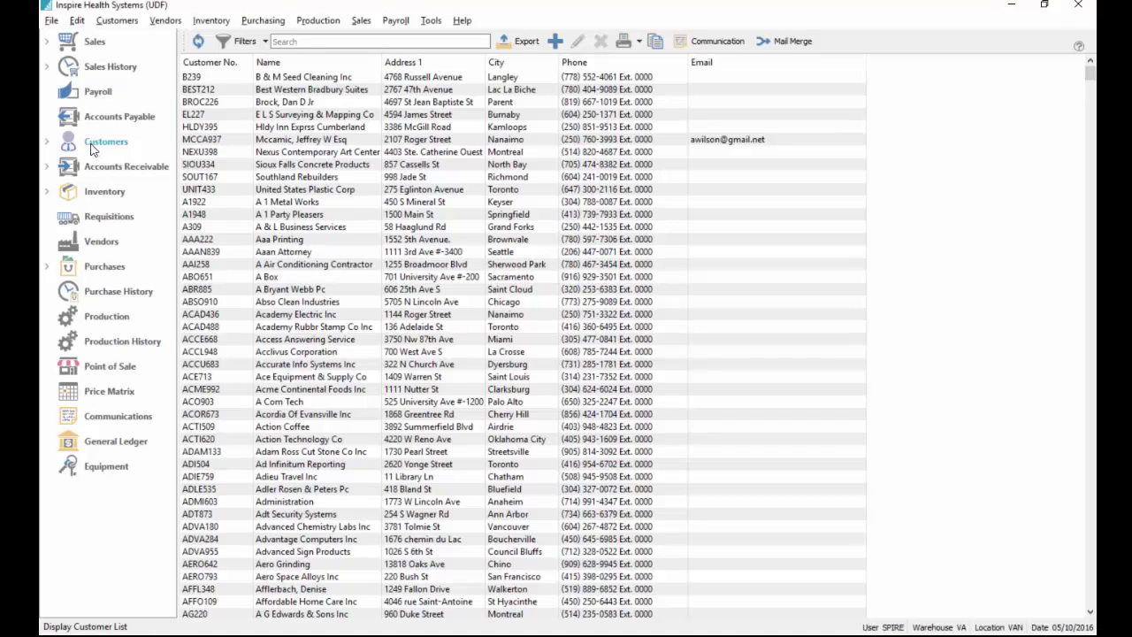
{"action": "left_click", "coordinate": [41, 145]}
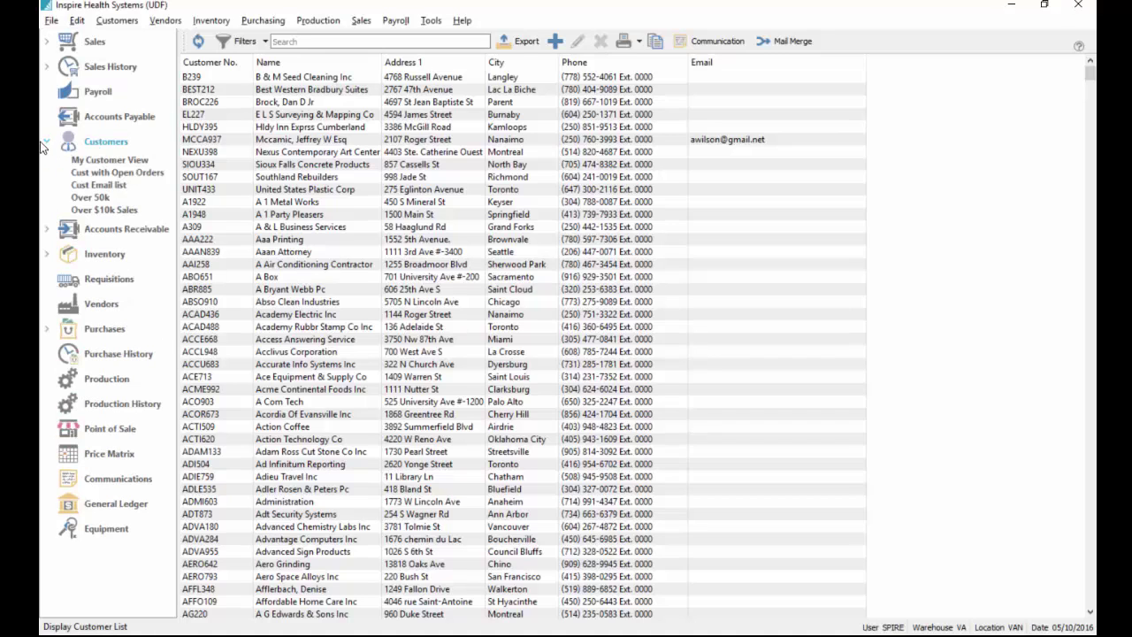
{"action": "left_click", "coordinate": [100, 188]}
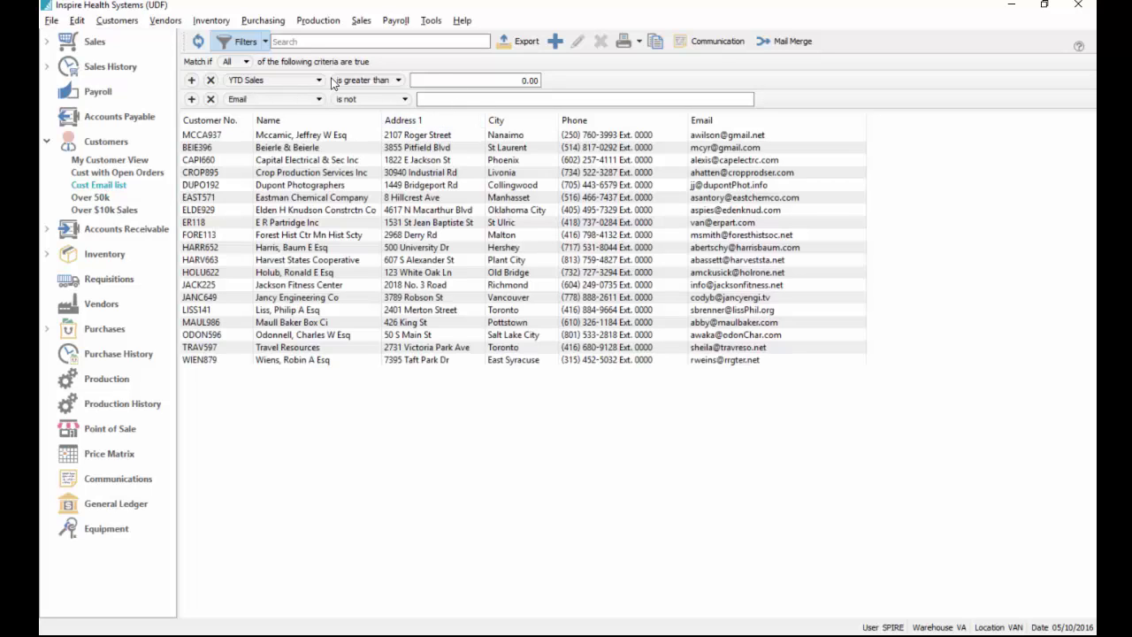
{"action": "left_click", "coordinate": [435, 79]}
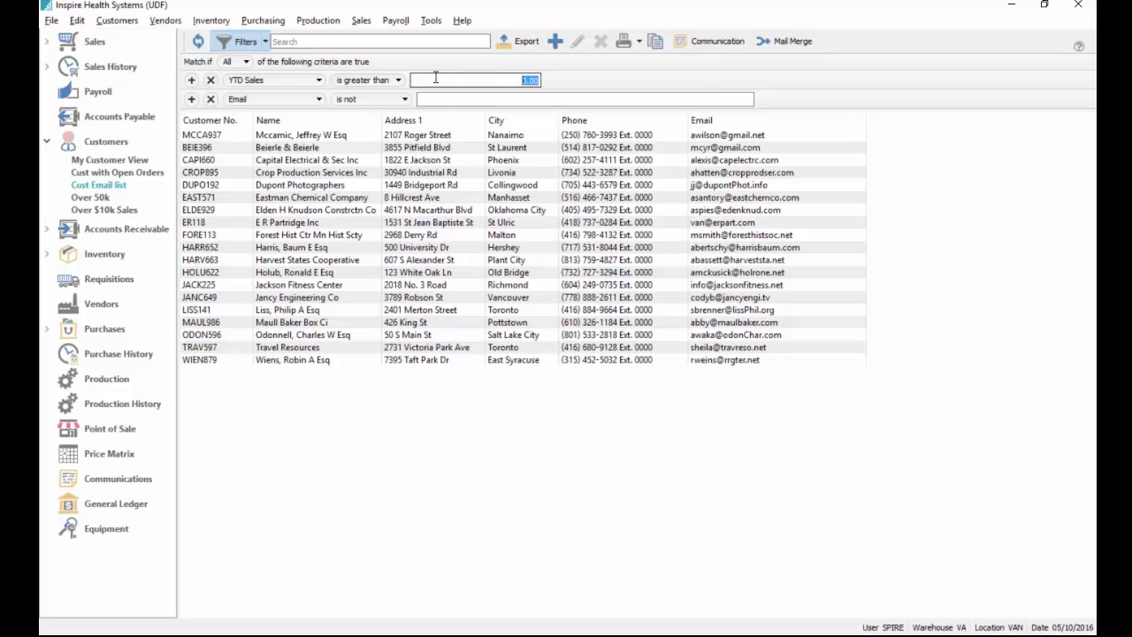
{"action": "left_click", "coordinate": [440, 97]}
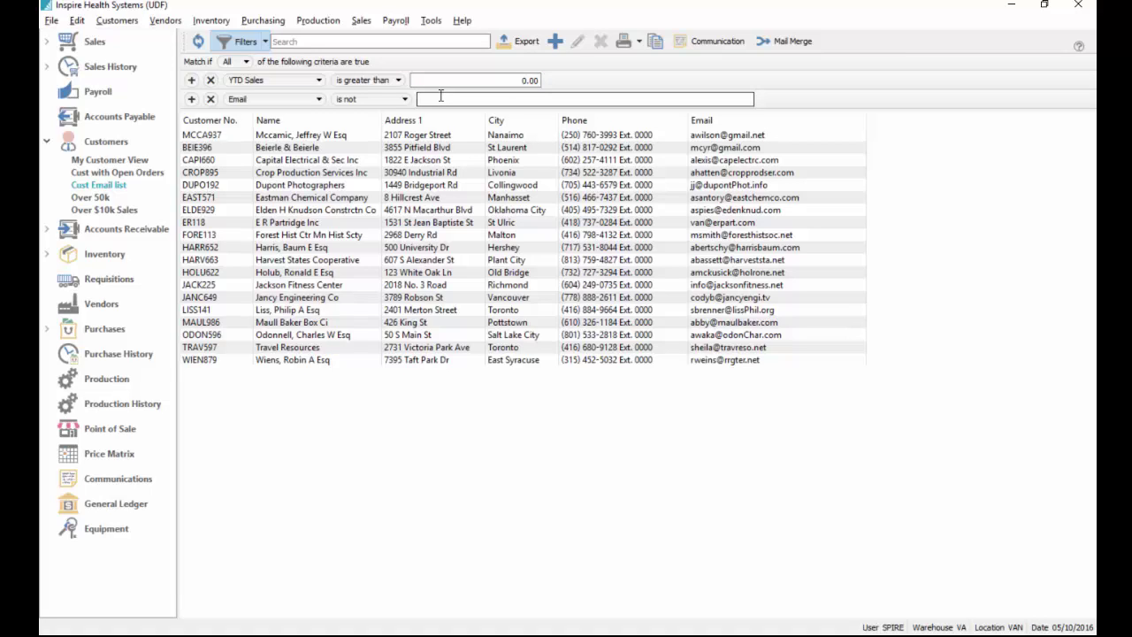
- Select all filtered customers except Dupont Photographers and two others
{"action": "left_click", "coordinate": [365, 140]}
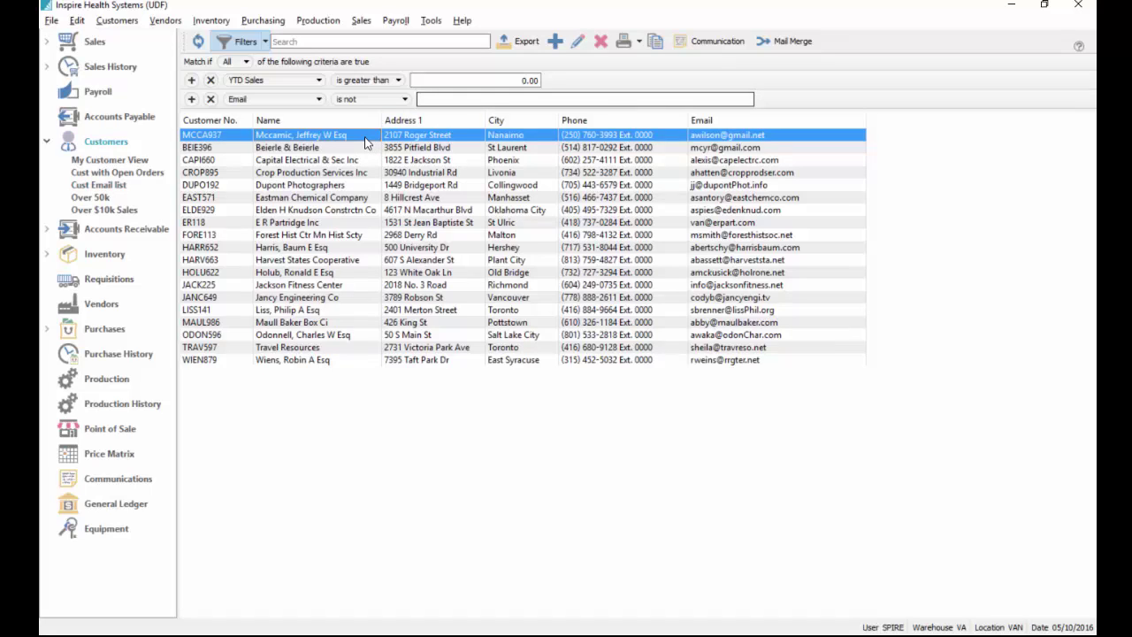
{"action": "key", "text": "ctrl+a"}
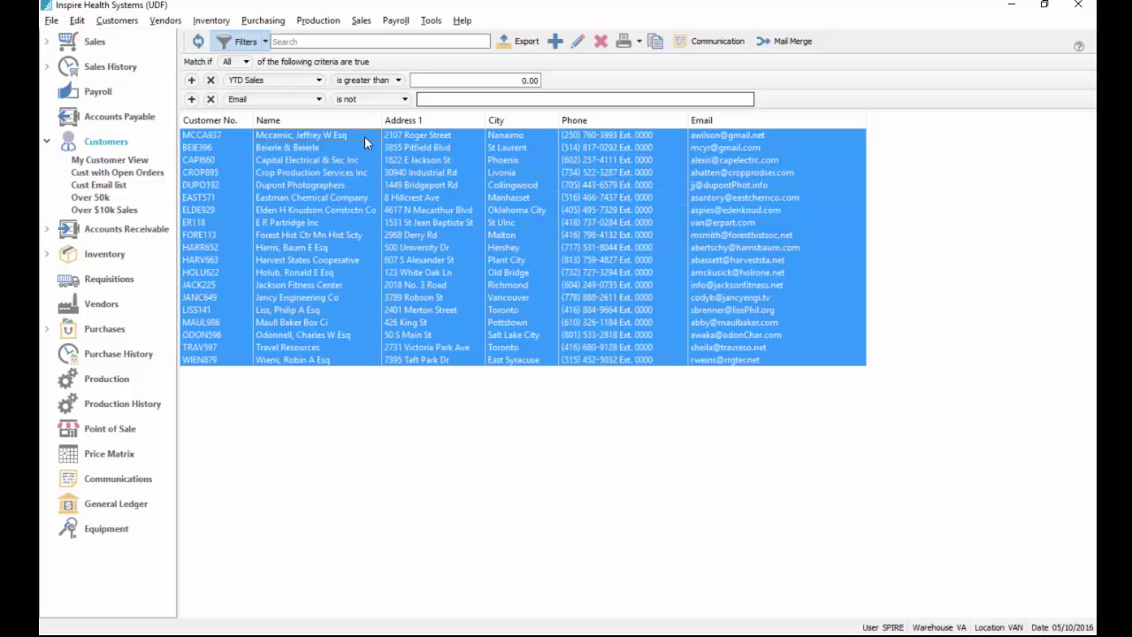
{"action": "left_click", "coordinate": [359, 135]}
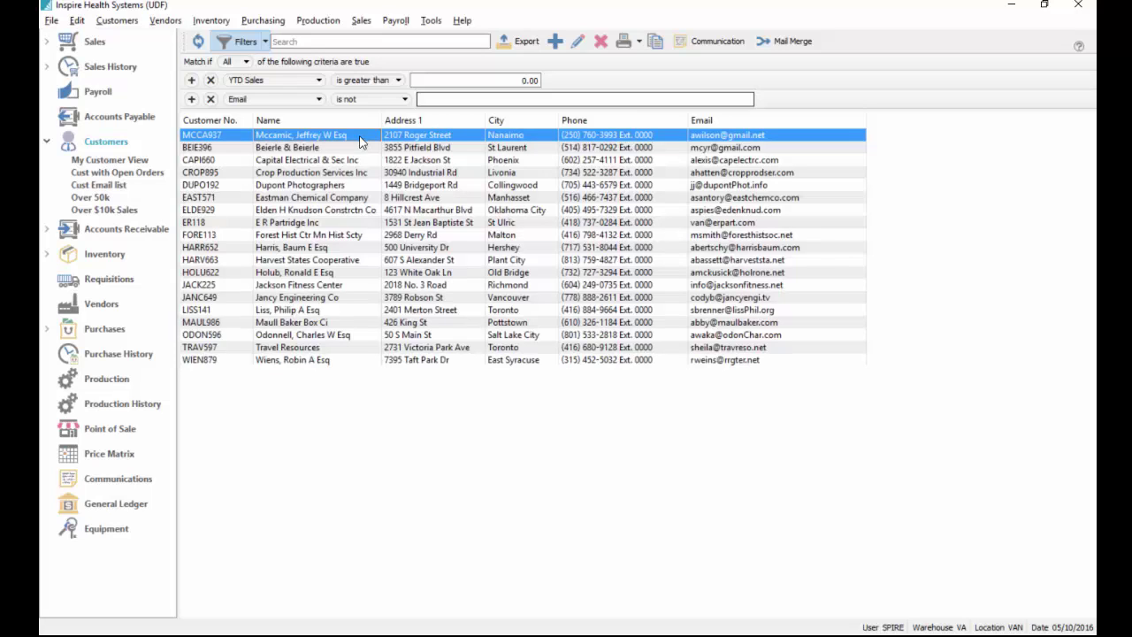
{"action": "left_click", "coordinate": [345, 364], "text": "shift"}
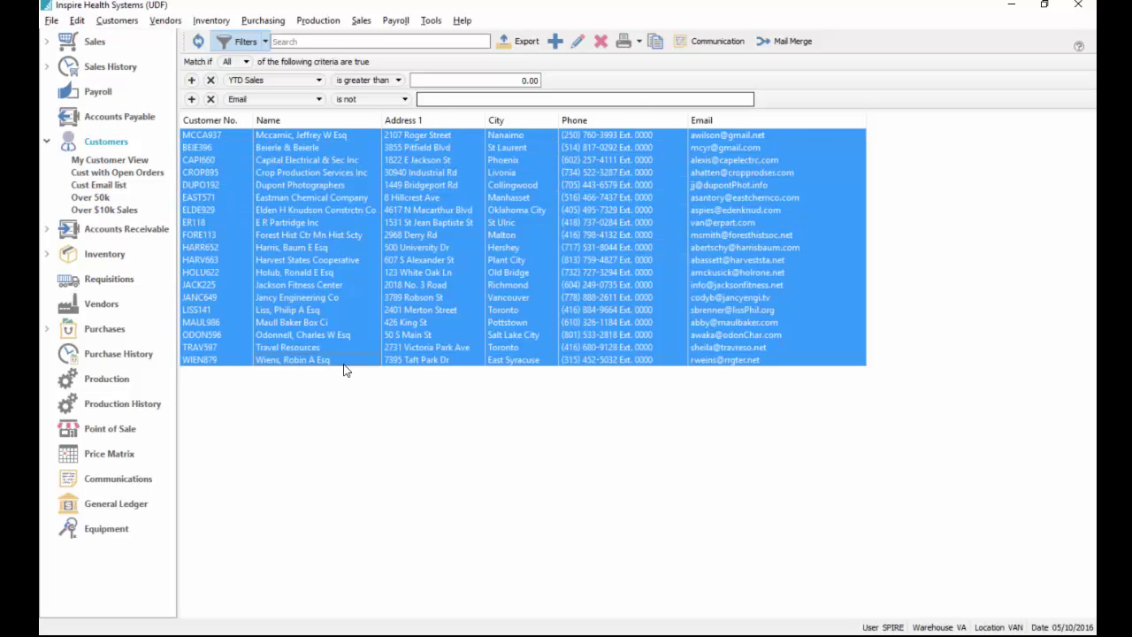
{"action": "left_click", "coordinate": [332, 185], "text": "ctrl"}
{"action": "left_click", "coordinate": [320, 235], "text": "ctrl"}
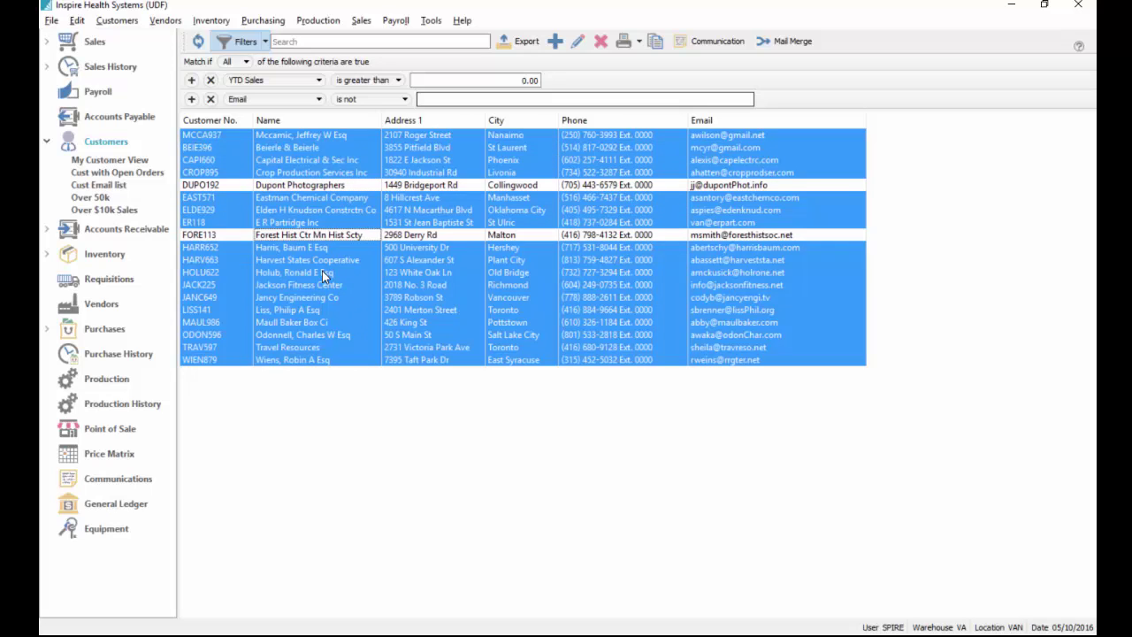
{"action": "left_click", "coordinate": [322, 271], "text": "ctrl"}
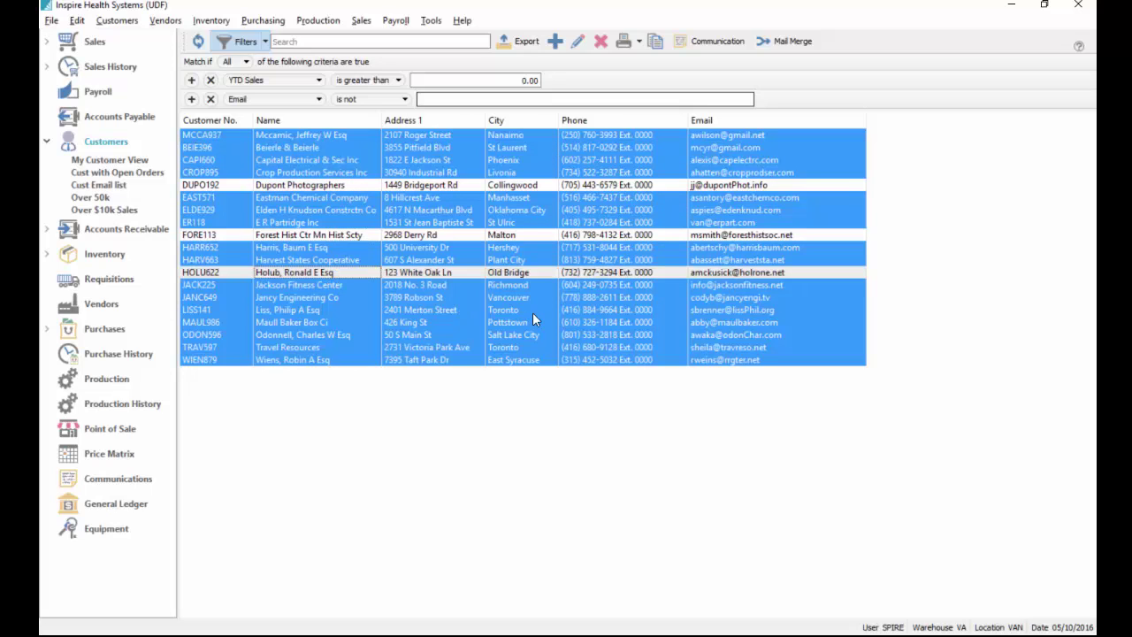
- Start a Mail Merge for the selected customers using the existing Newsletter.docx
{"action": "left_click", "coordinate": [790, 42]}
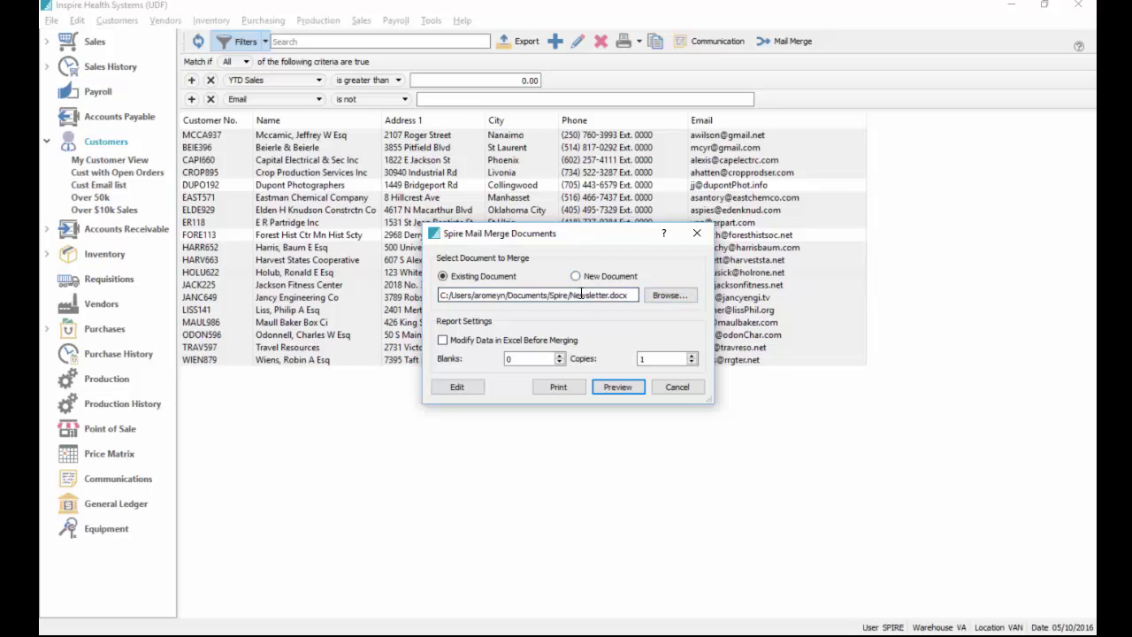
- Open Newsletter.docx for editing in Word and maximize the window
{"action": "left_click", "coordinate": [462, 392]}
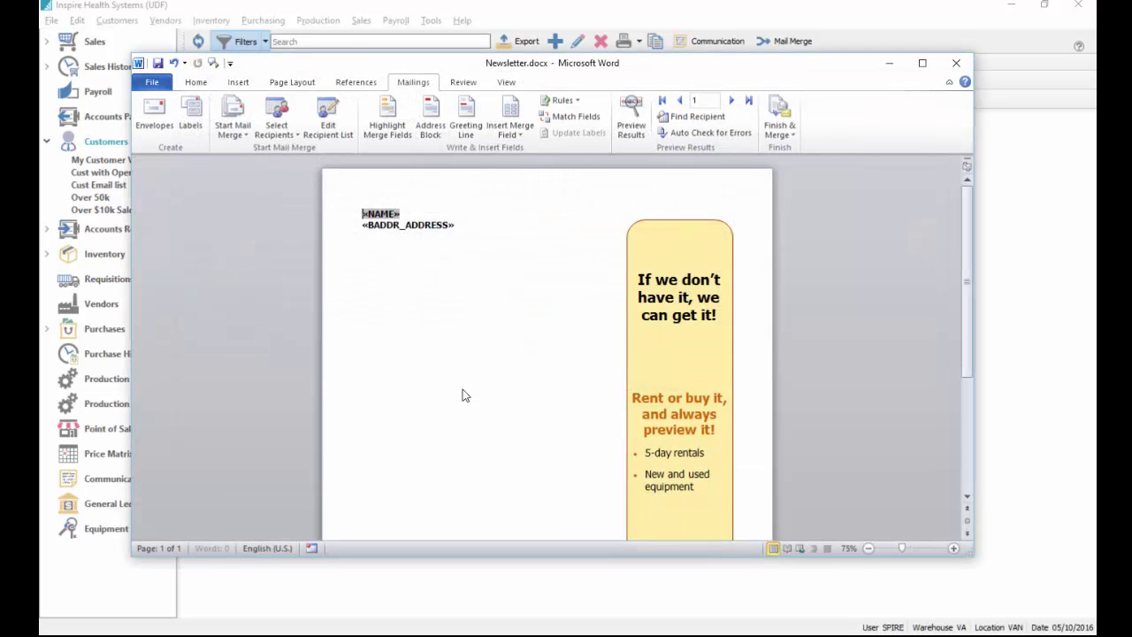
{"action": "double_click", "coordinate": [766, 71]}
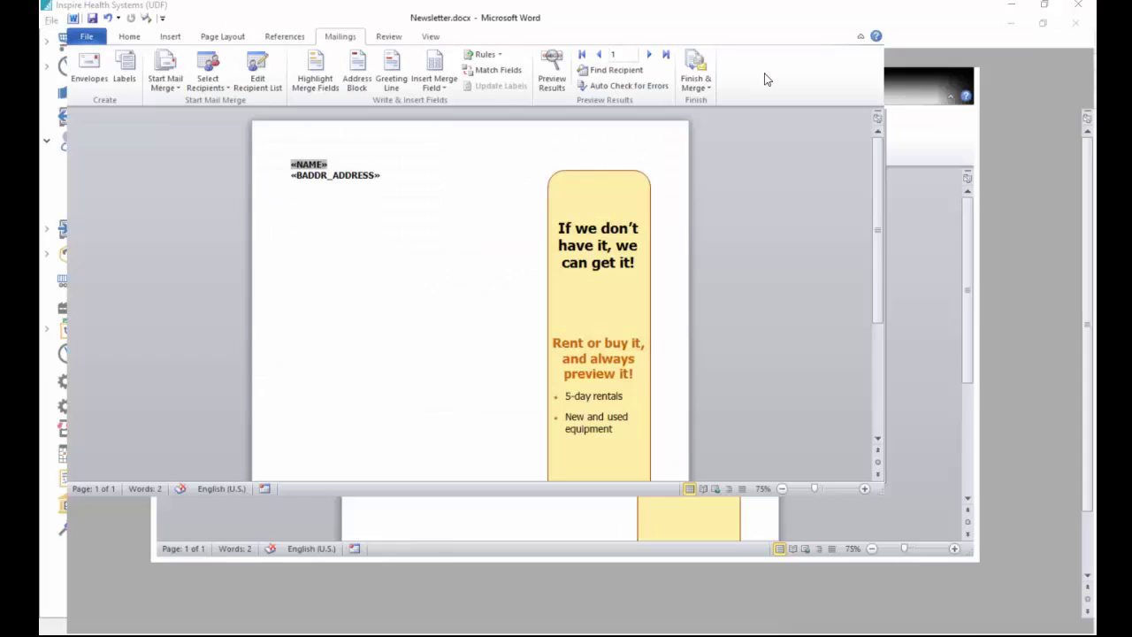
{"action": "scroll", "coordinate": [329, 347], "scroll_direction": "down", "scroll_amount": 1}
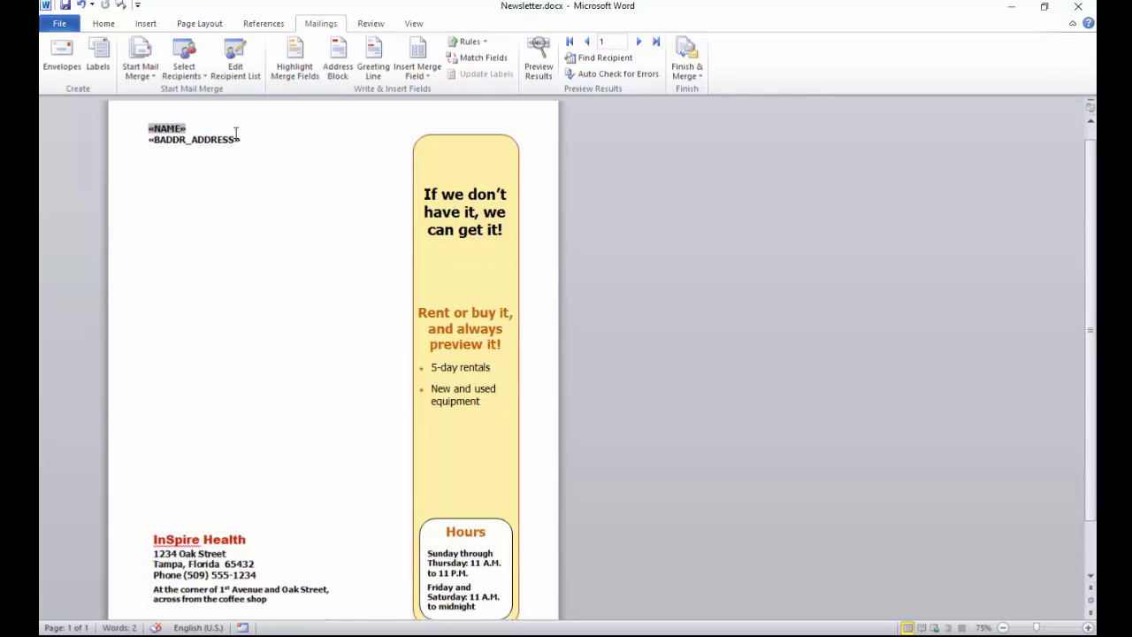
- Add a new 'Vie Email:' line below the «BADDR_ADDRESS» merge field
{"action": "left_click", "coordinate": [272, 137]}
{"action": "left_click", "coordinate": [220, 132]}
{"action": "left_click", "coordinate": [248, 142]}
{"action": "key", "text": "Return"}
{"action": "key", "text": "Return"}
{"action": "type", "text": "Vi"}
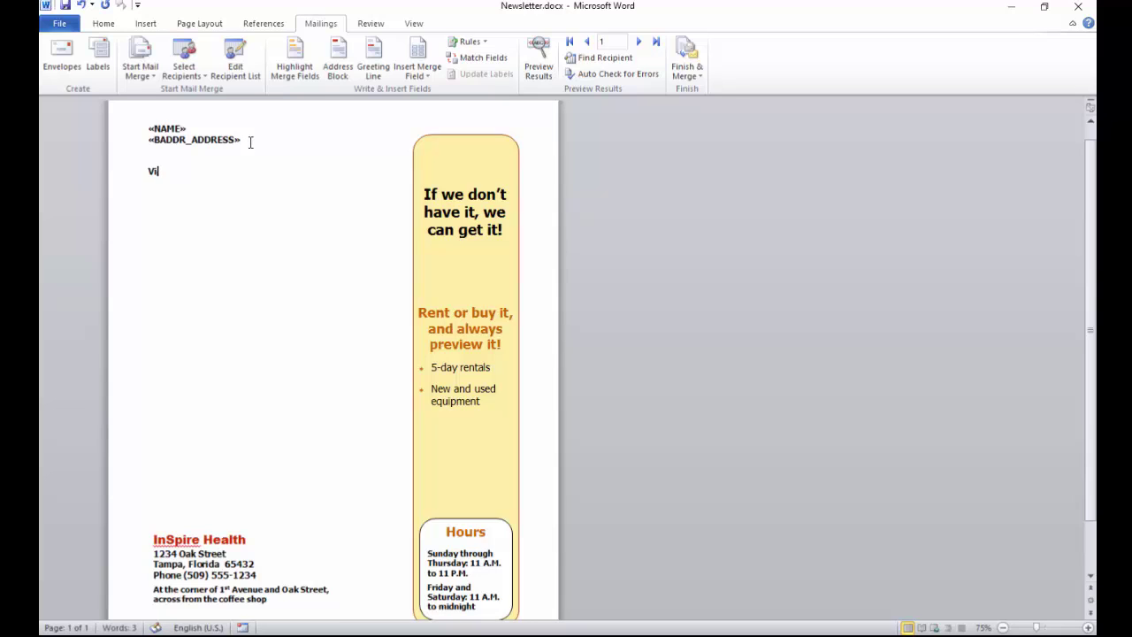
{"action": "type", "text": "e Emai"}
{"action": "type", "text": "l\""}
{"action": "key", "text": "BackSpace"}
{"action": "key", "text": "BackSpace"}
{"action": "type", "text": ":"}
- Insert the BADDR_EMAIL merge field right after the 'Vie Email:' label
{"action": "left_click", "coordinate": [422, 53]}
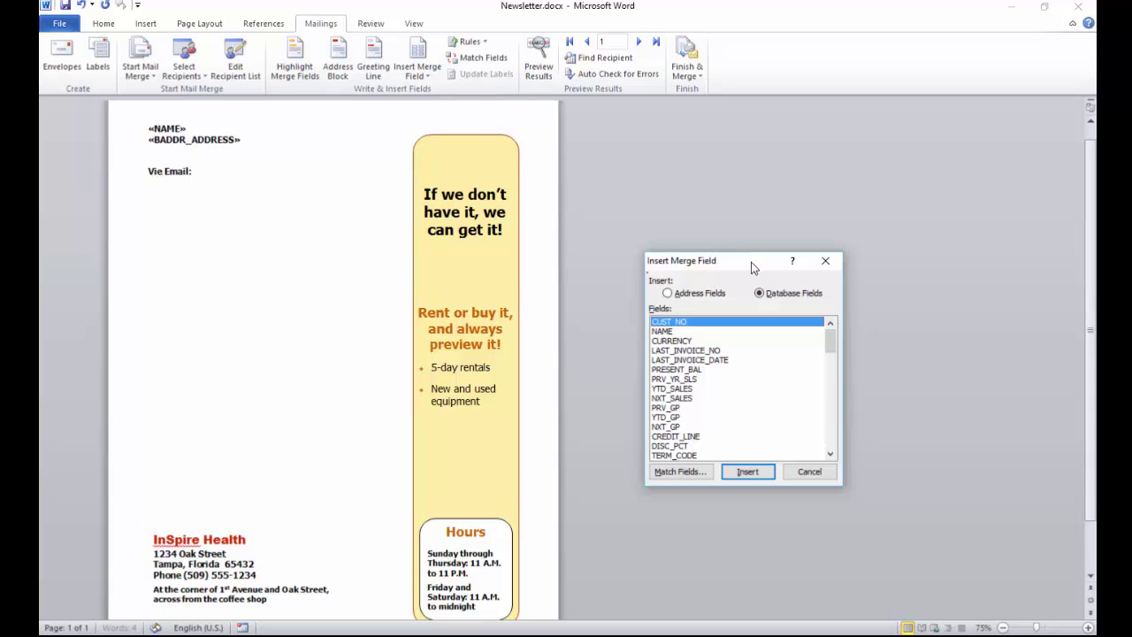
{"action": "left_click_drag", "start_coordinate": [751, 263], "coordinate": [463, 169]}
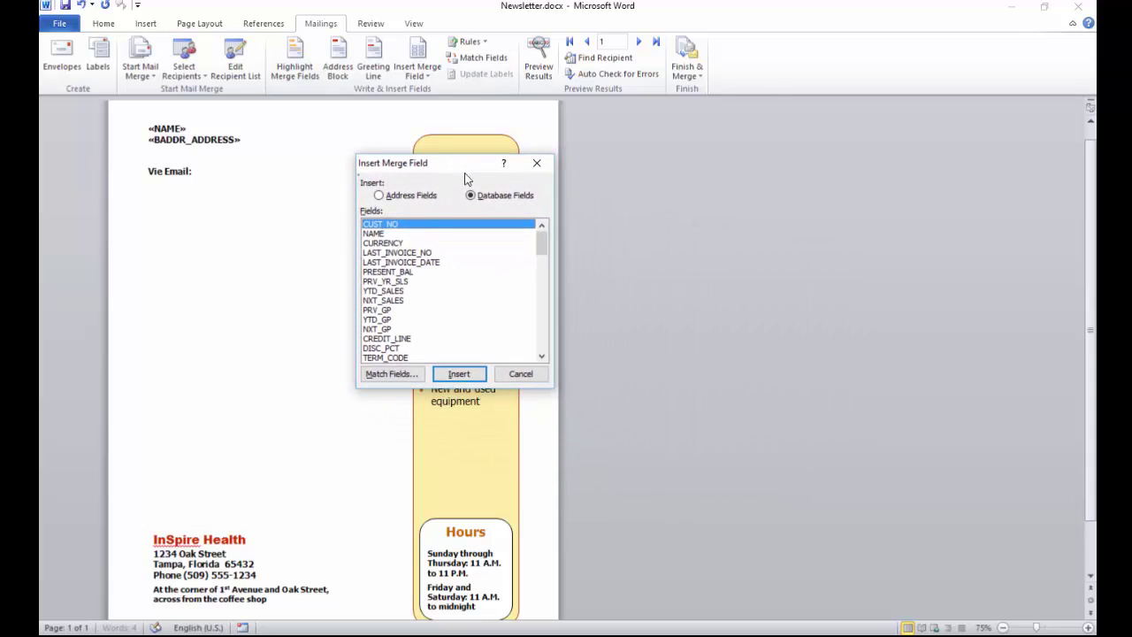
{"action": "left_click", "coordinate": [543, 349]}
{"action": "left_click", "coordinate": [544, 349]}
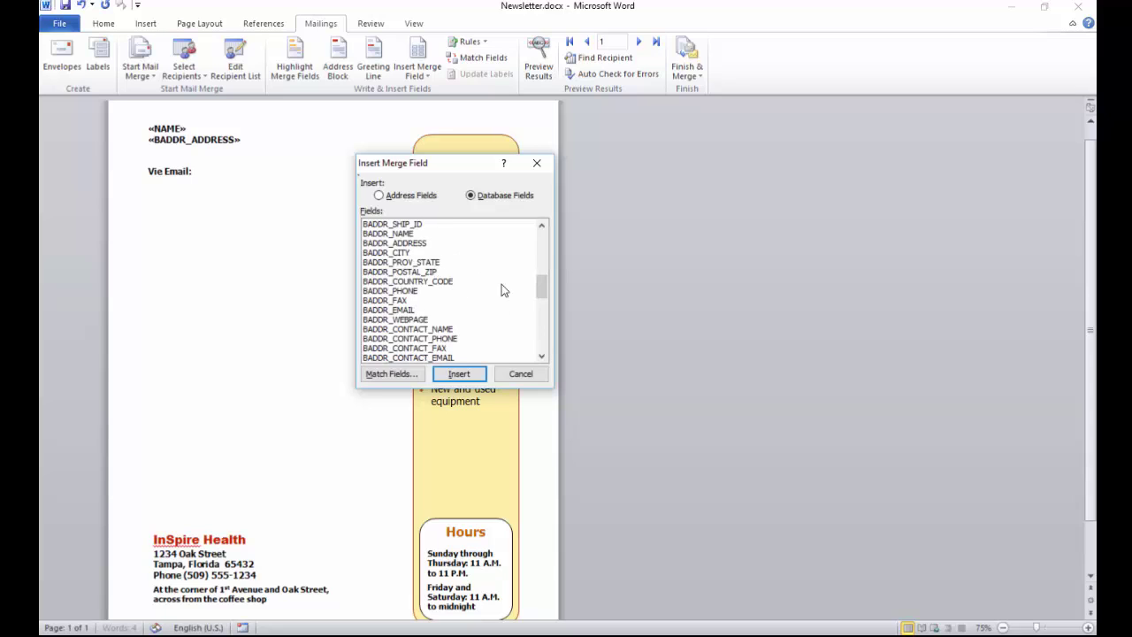
{"action": "left_click", "coordinate": [419, 311]}
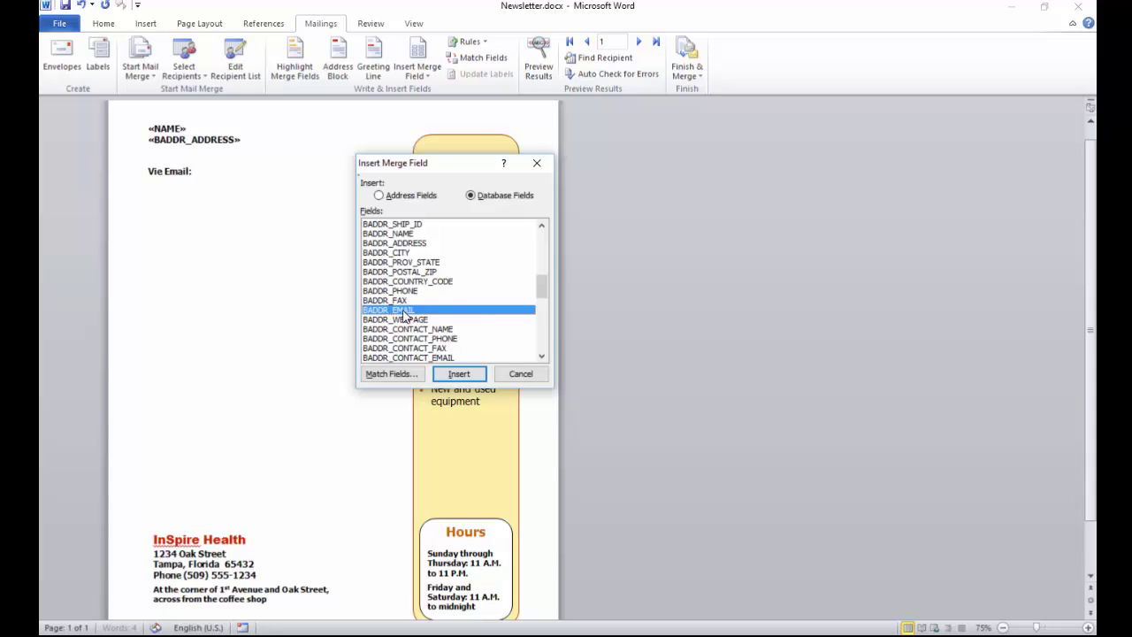
{"action": "left_click", "coordinate": [460, 375]}
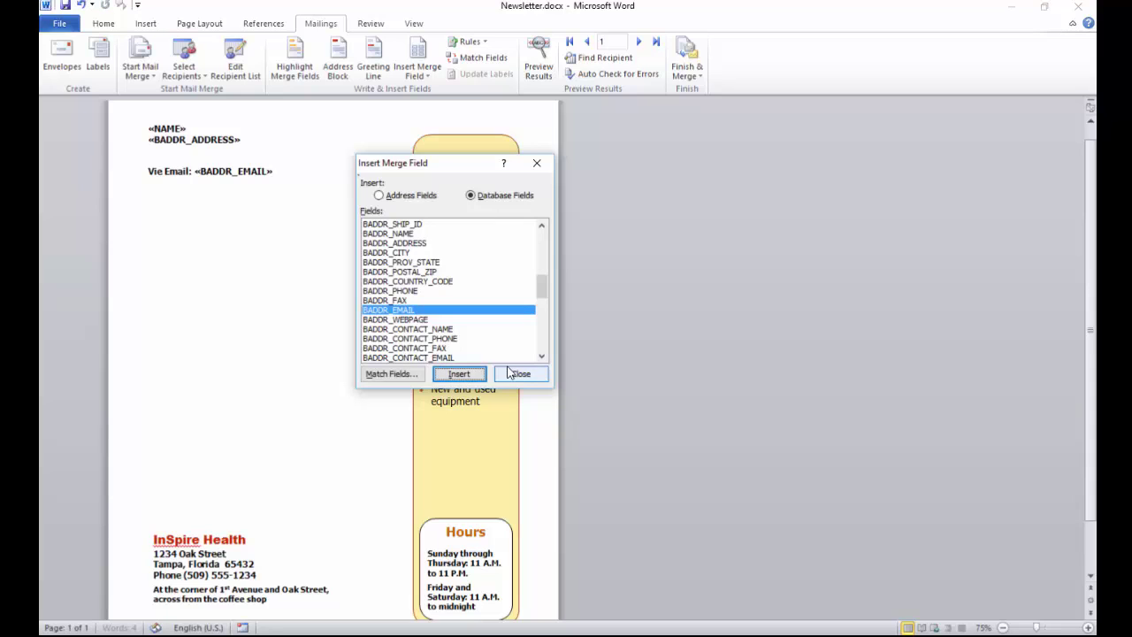
{"action": "left_click", "coordinate": [511, 374]}
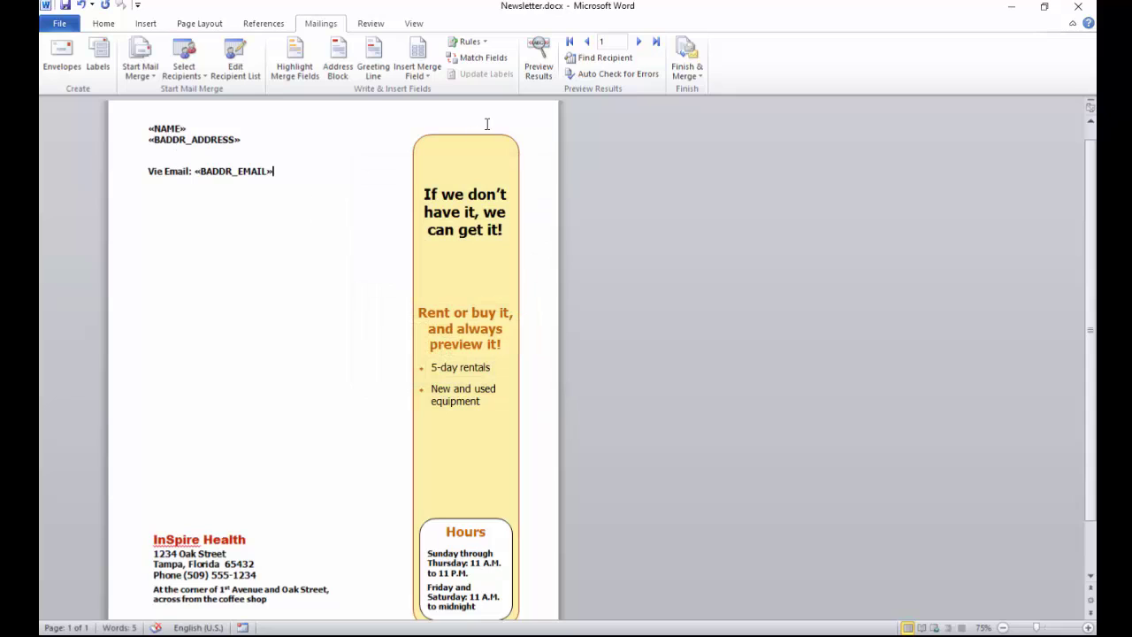
- Preview the merge results with real recipient data and step forward to record 5
{"action": "left_click", "coordinate": [546, 54]}
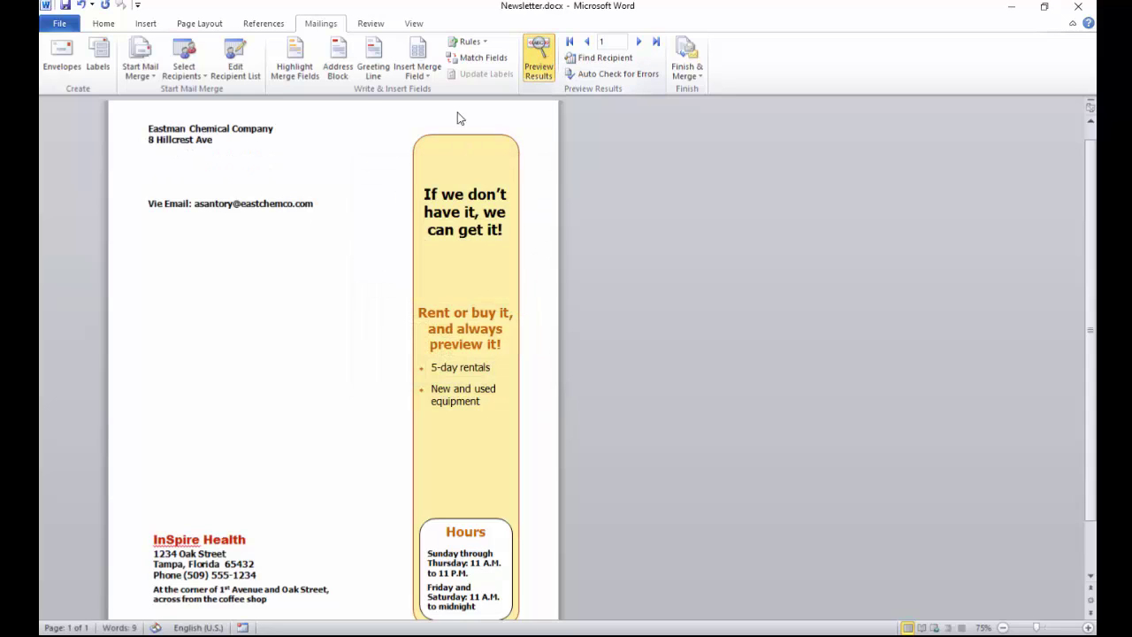
{"action": "left_click", "coordinate": [638, 41]}
{"action": "left_click", "coordinate": [638, 42]}
{"action": "left_click", "coordinate": [638, 42]}
{"action": "left_click", "coordinate": [637, 41]}
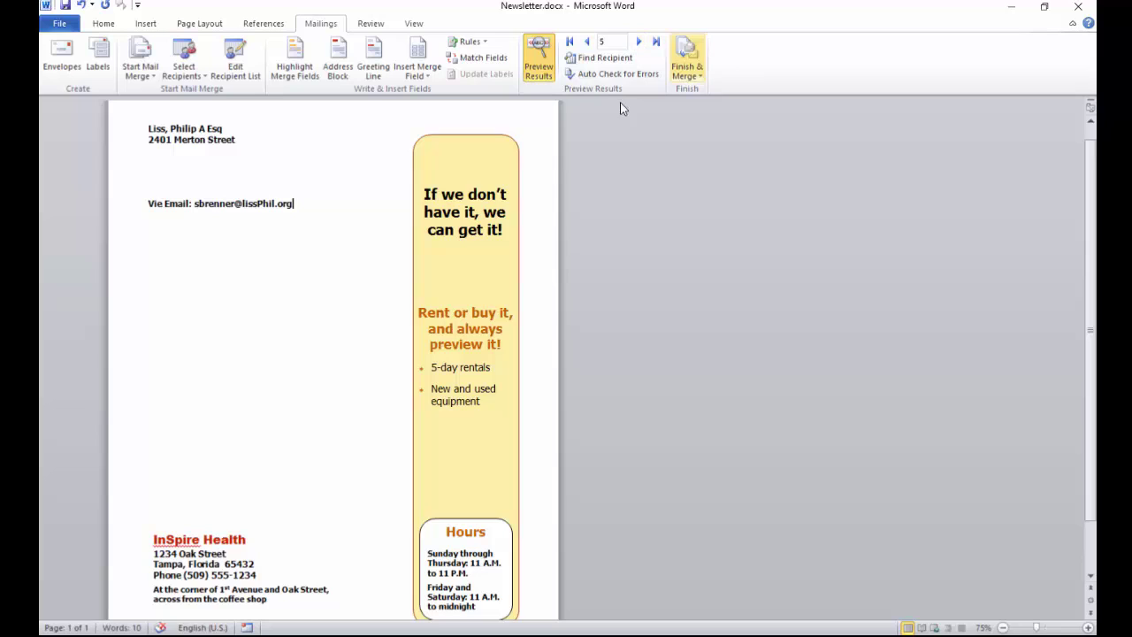
- Type a 'New content' line below the previewed email line
{"action": "left_click_drag", "start_coordinate": [194, 204], "coordinate": [301, 215]}
{"action": "left_click", "coordinate": [308, 207]}
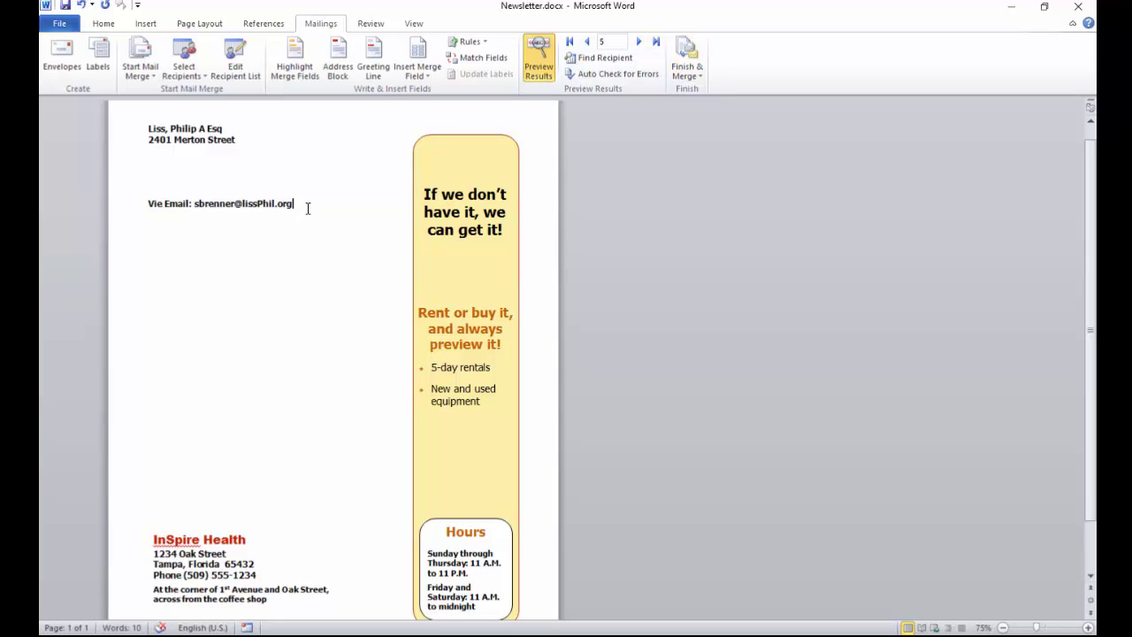
{"action": "key", "text": "Return"}
{"action": "type", "text": "New content"}
- Choose Finish & Merge > Send E-mail Messages to open the Merge to E-mail settings
{"action": "left_click", "coordinate": [699, 78]}
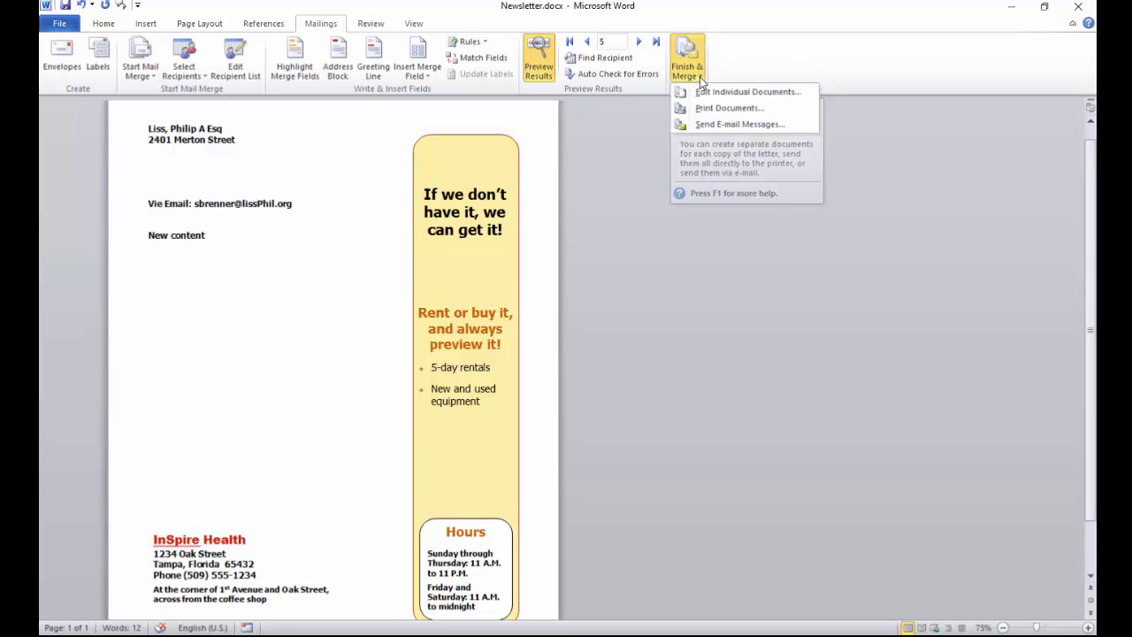
{"action": "left_click", "coordinate": [718, 126]}
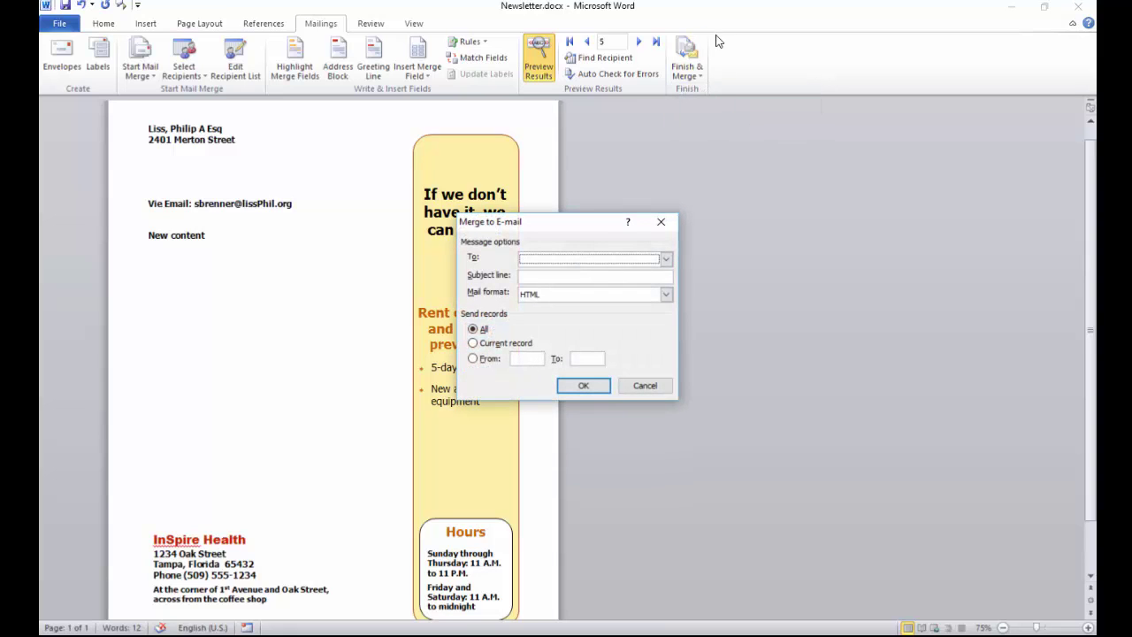
- Set the e-mail merge To field to BADDR_EMAIL
{"action": "left_click_drag", "start_coordinate": [571, 235], "coordinate": [530, 222]}
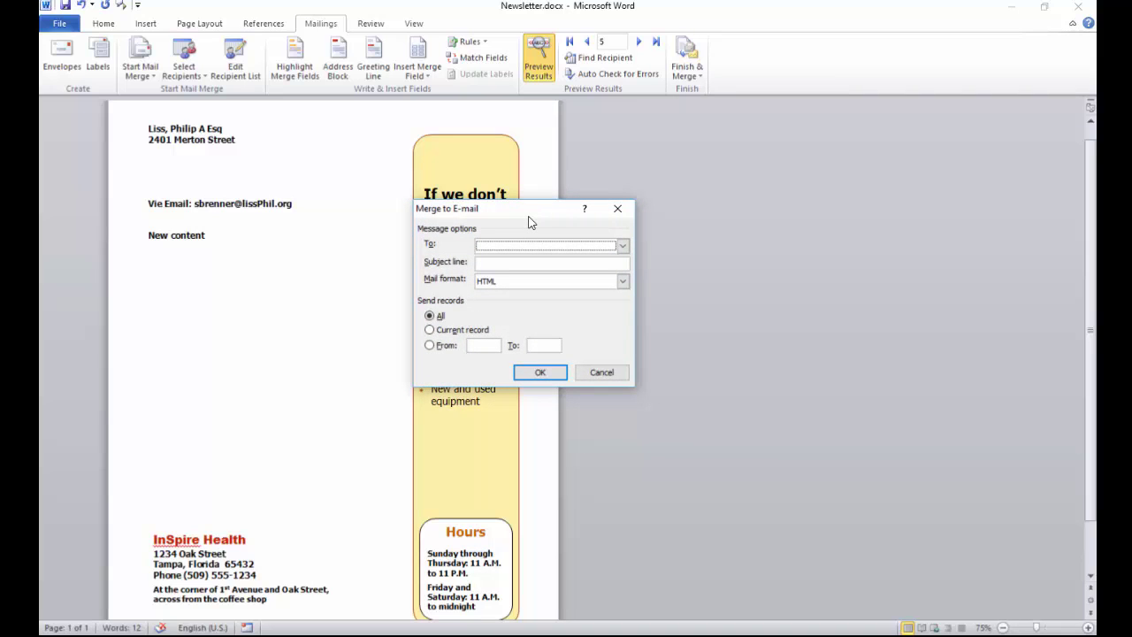
{"action": "left_click", "coordinate": [623, 246]}
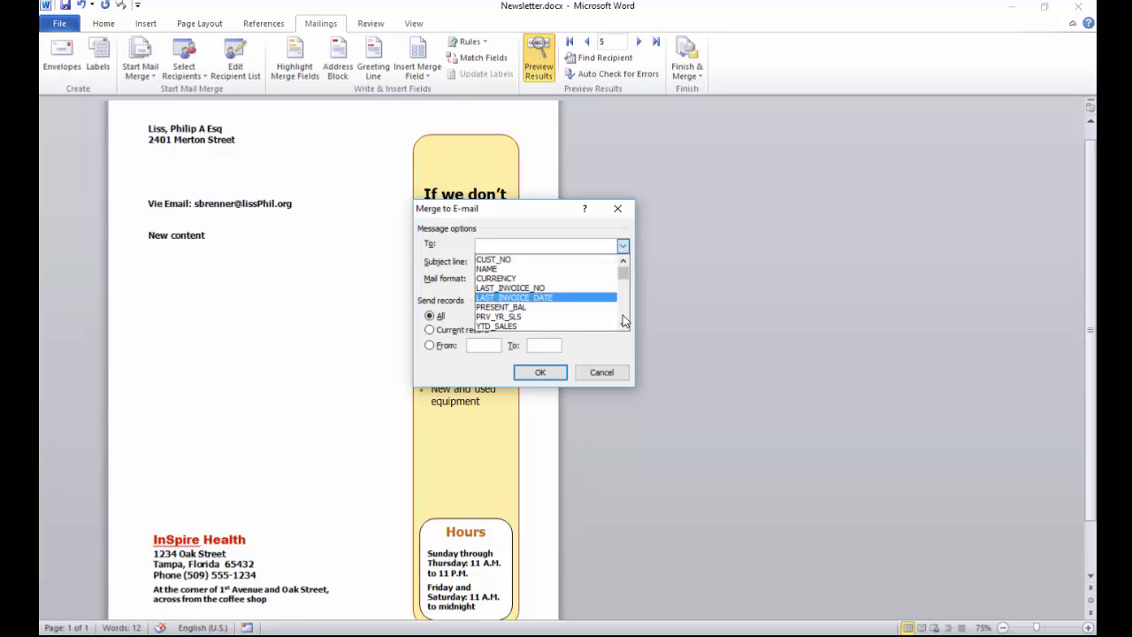
{"action": "scroll", "coordinate": [623, 316], "scroll_direction": "down", "scroll_amount": 8}
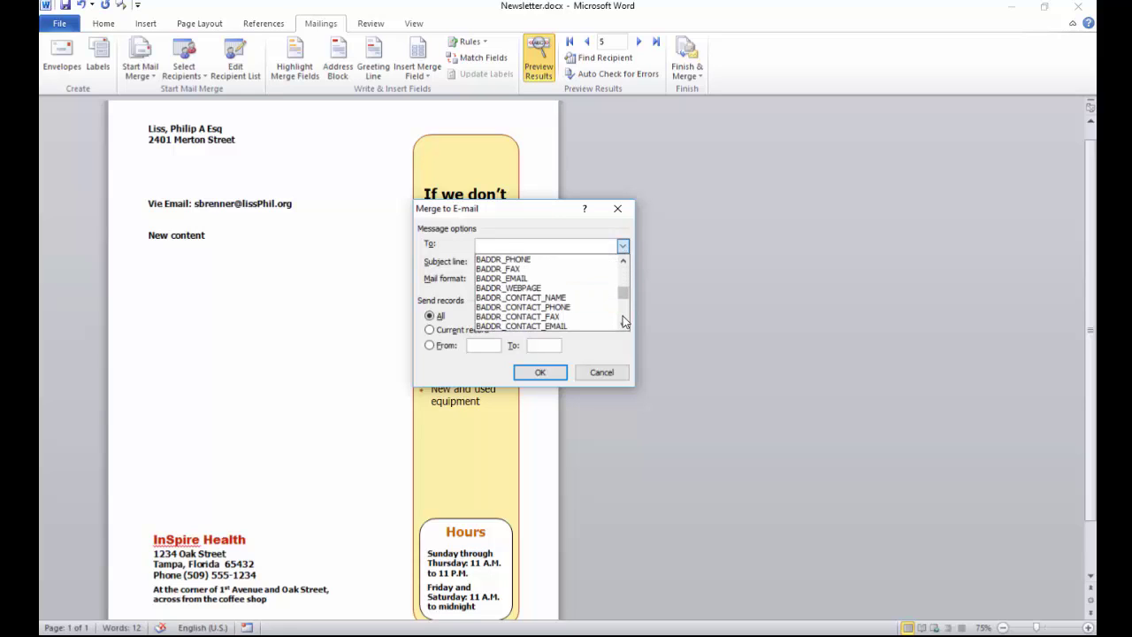
{"action": "left_click", "coordinate": [546, 279]}
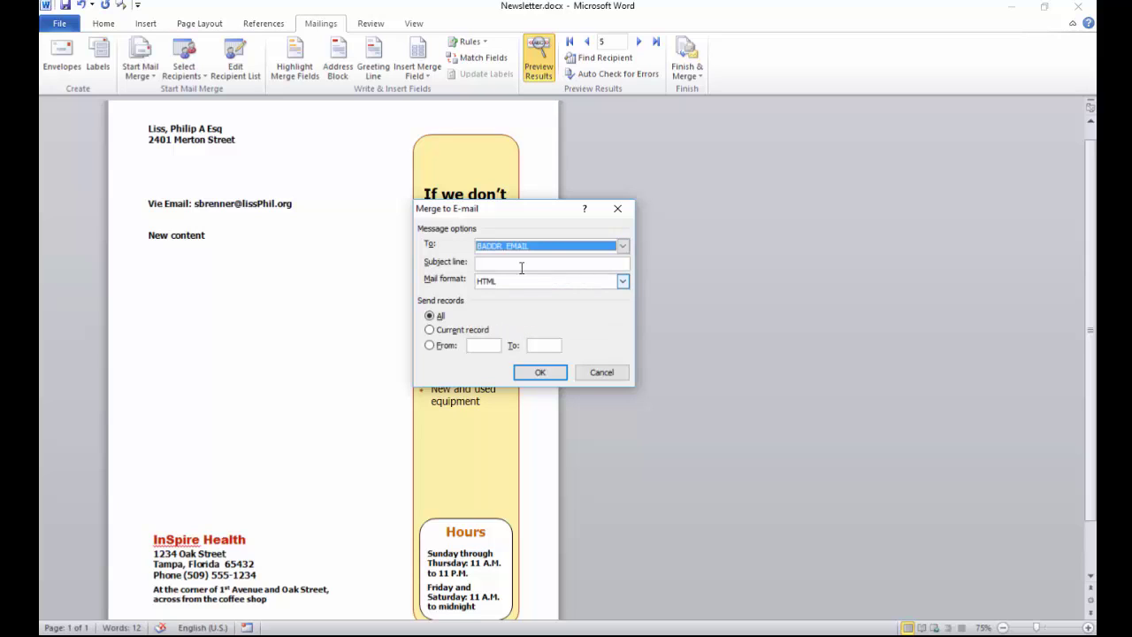
- Enter the subject 'InSpire Newsletter' and keep HTML as the mail format
{"action": "left_click", "coordinate": [511, 262]}
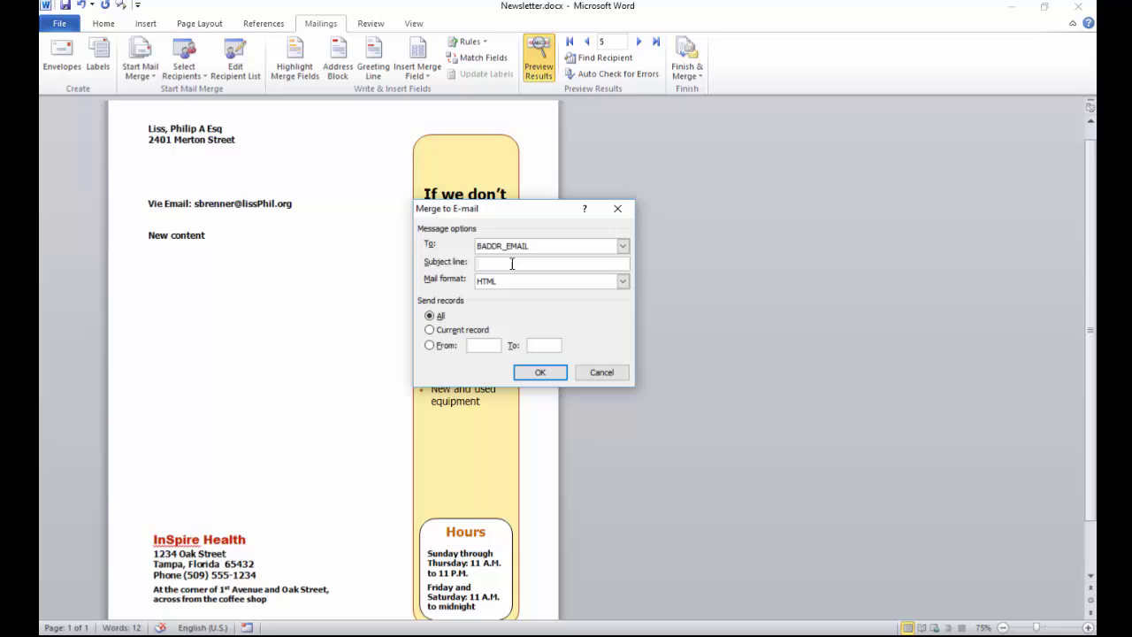
{"action": "type", "text": "InSpire Newsletter"}
{"action": "left_click", "coordinate": [622, 280]}
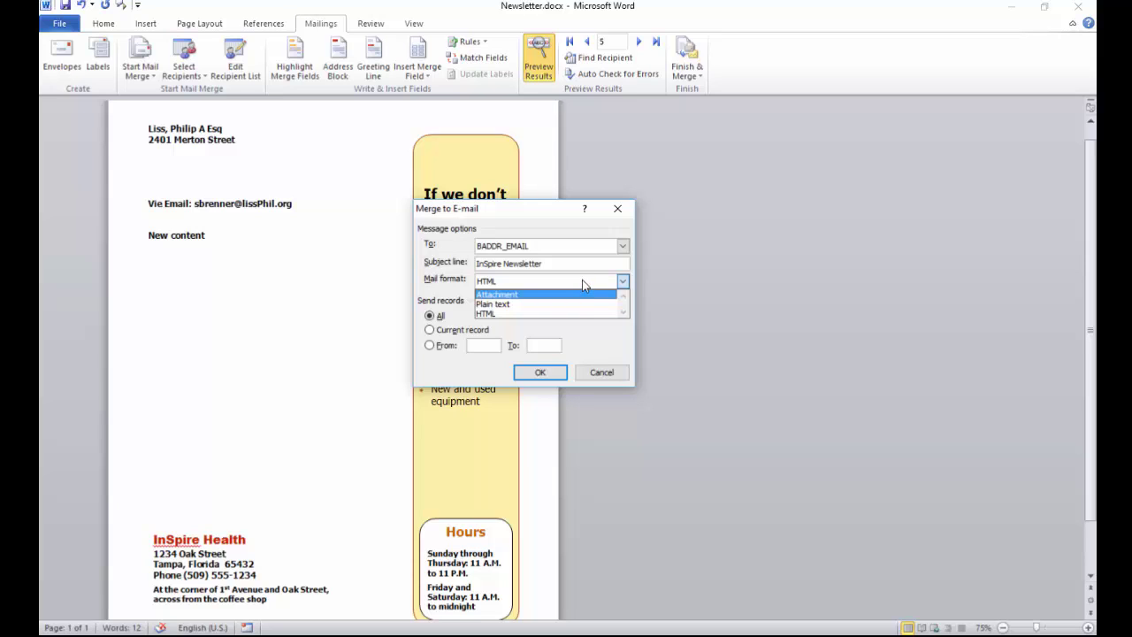
{"action": "left_click", "coordinate": [584, 280]}
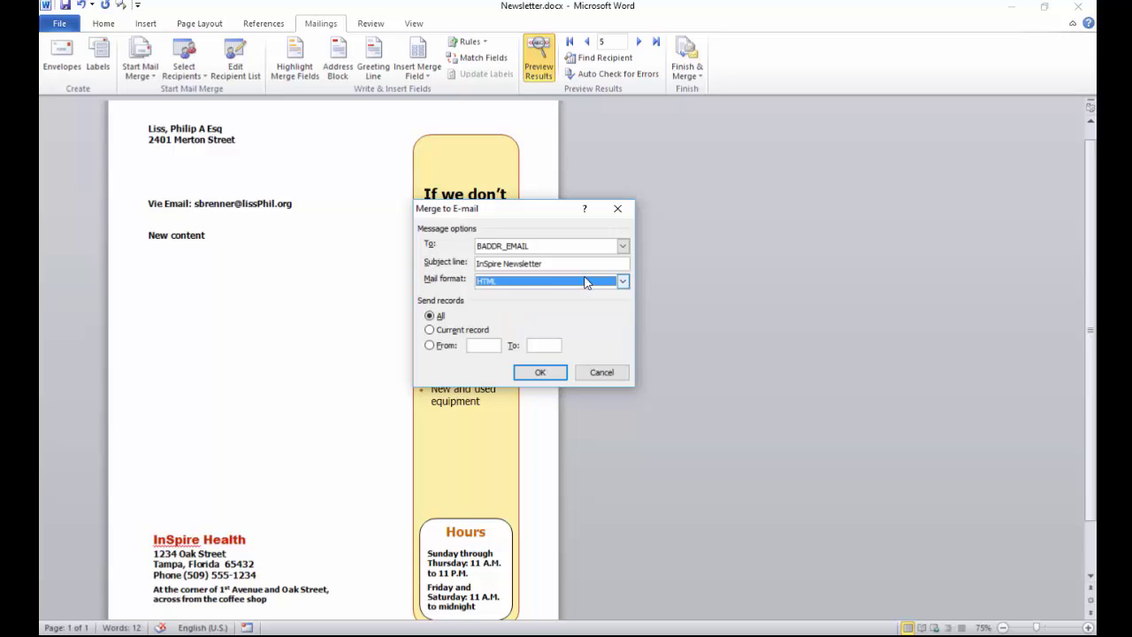